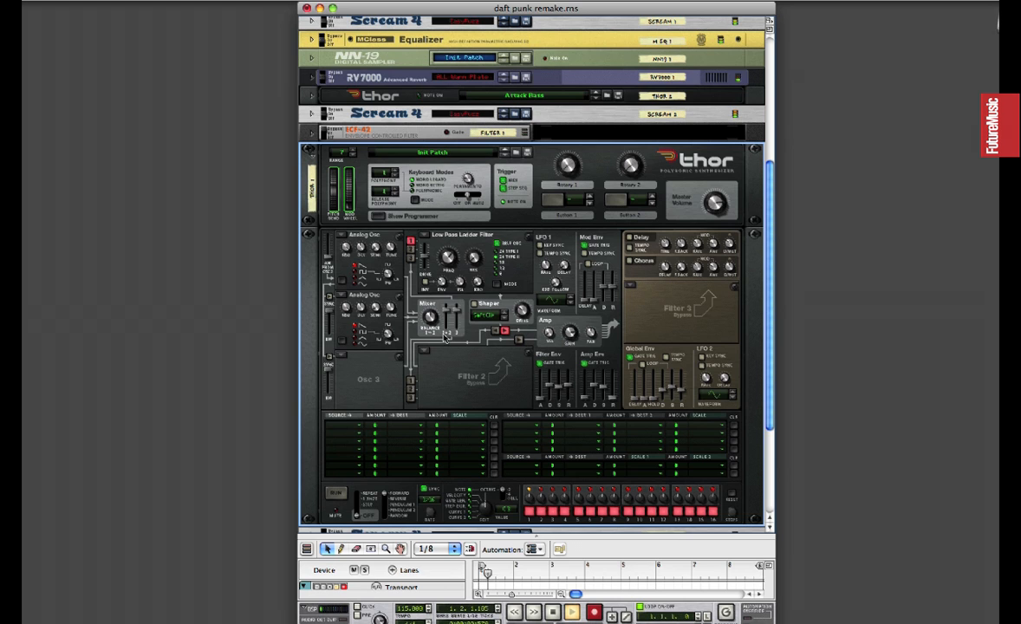
Assign LFO 1, Rotary 1 and Rotary 2 as the sources of the first three modulation matrix rows.
{"action": "left_click", "coordinate": [359, 428]}
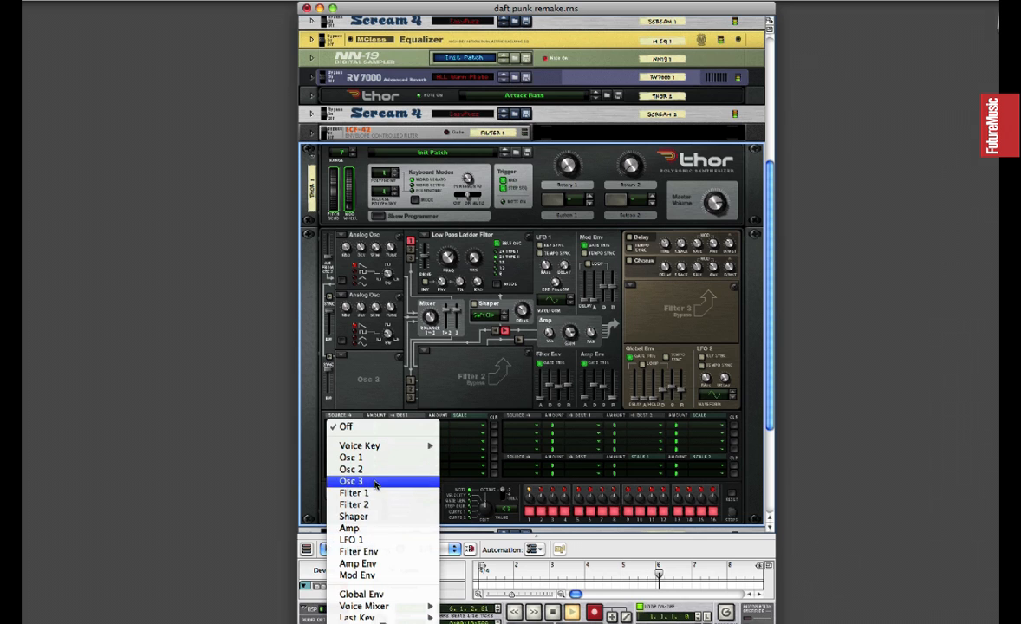
{"action": "left_click", "coordinate": [379, 540]}
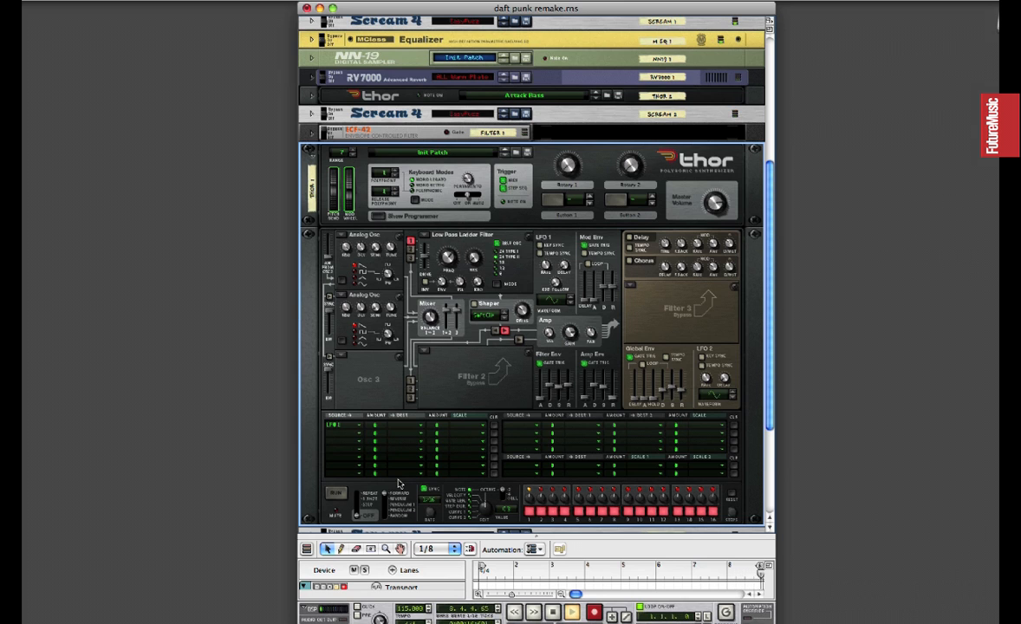
{"action": "left_click", "coordinate": [345, 434]}
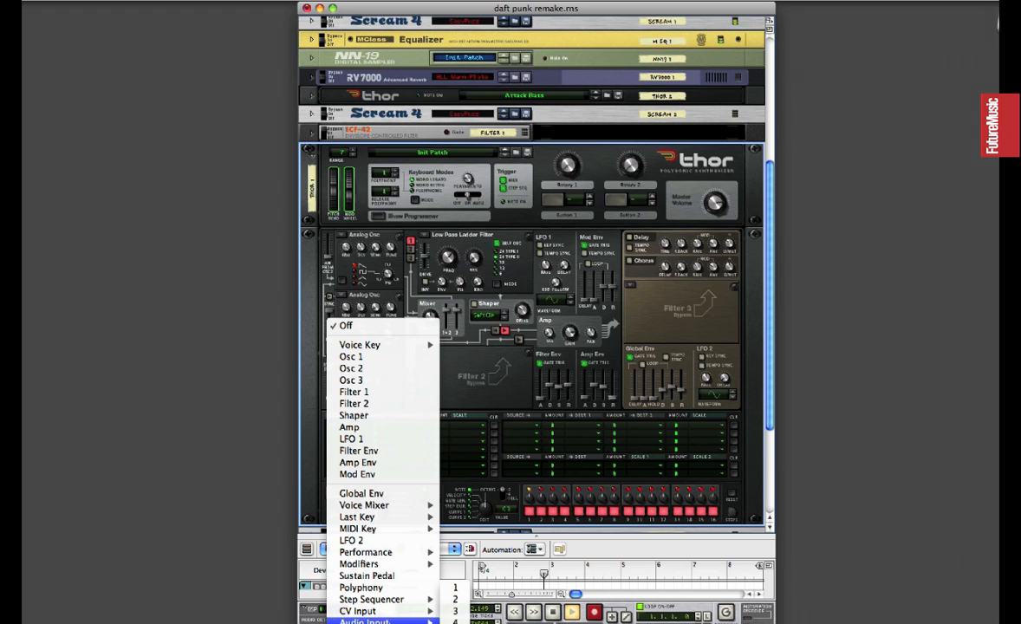
{"action": "mouse_move", "coordinate": [381, 563]}
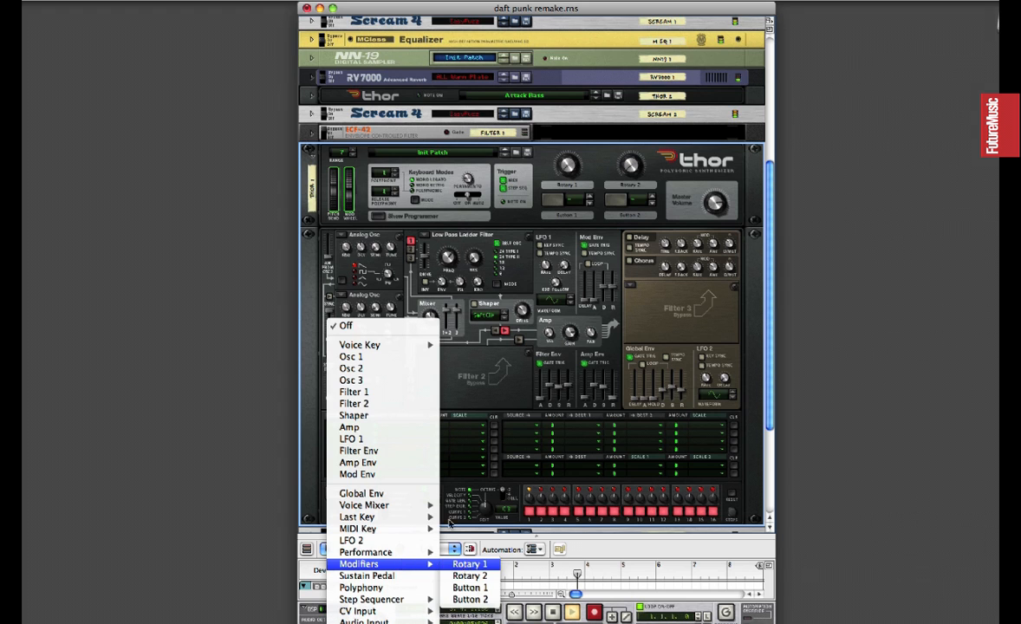
{"action": "left_click", "coordinate": [463, 564]}
{"action": "left_click", "coordinate": [345, 442]}
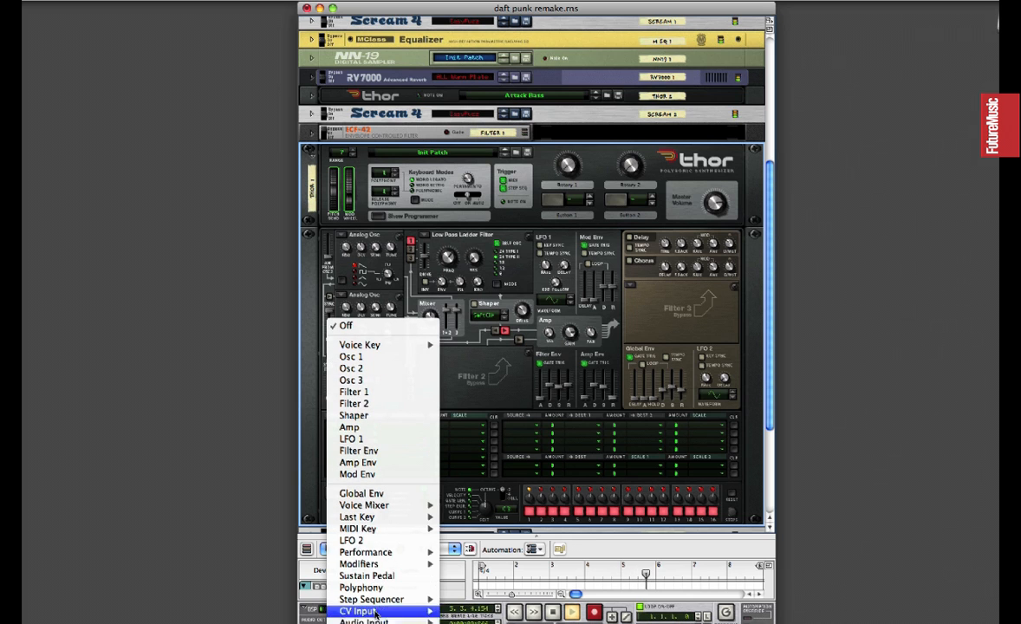
{"action": "mouse_move", "coordinate": [399, 563]}
{"action": "left_click", "coordinate": [454, 577]}
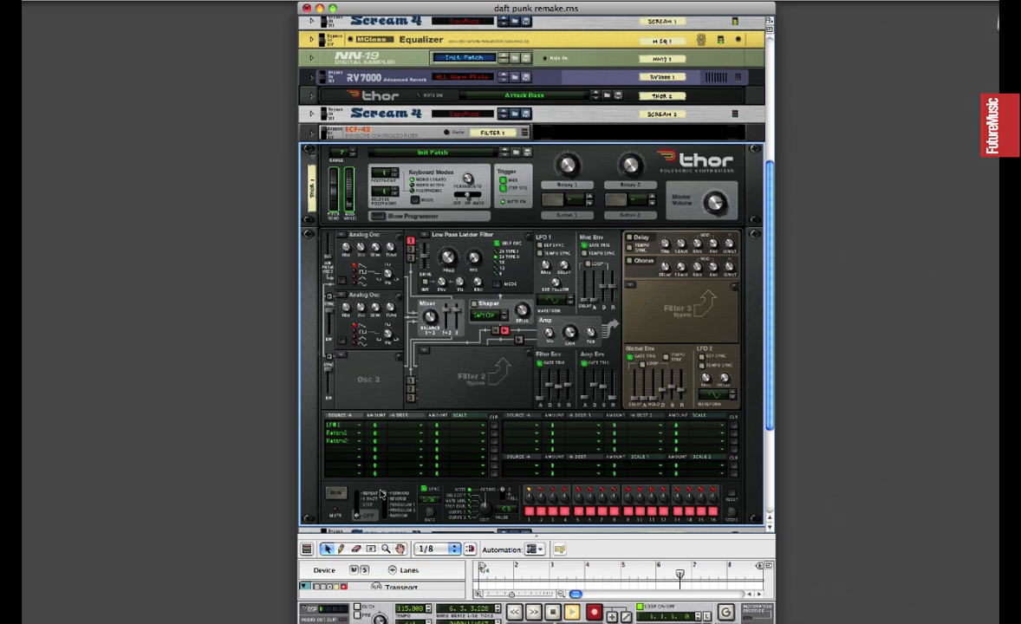
Raise the LFO 1 modulation amount to about half and set the Rotary 1 and Rotary 2 amounts to 100.
{"action": "mouse_move", "coordinate": [374, 429]}
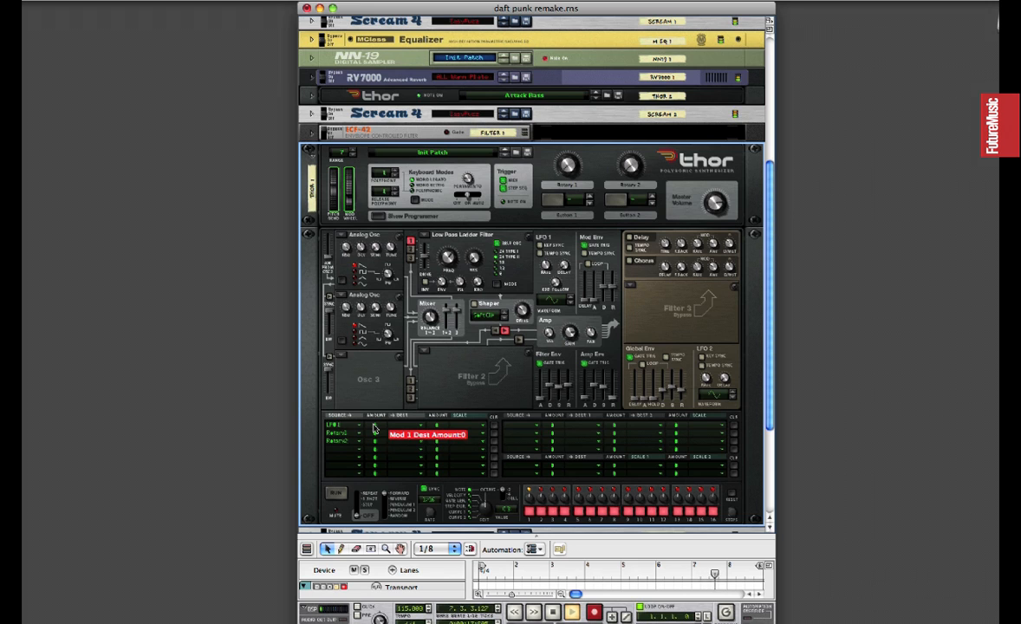
{"action": "left_click_drag", "start_coordinate": [375, 429], "coordinate": [376, 420]}
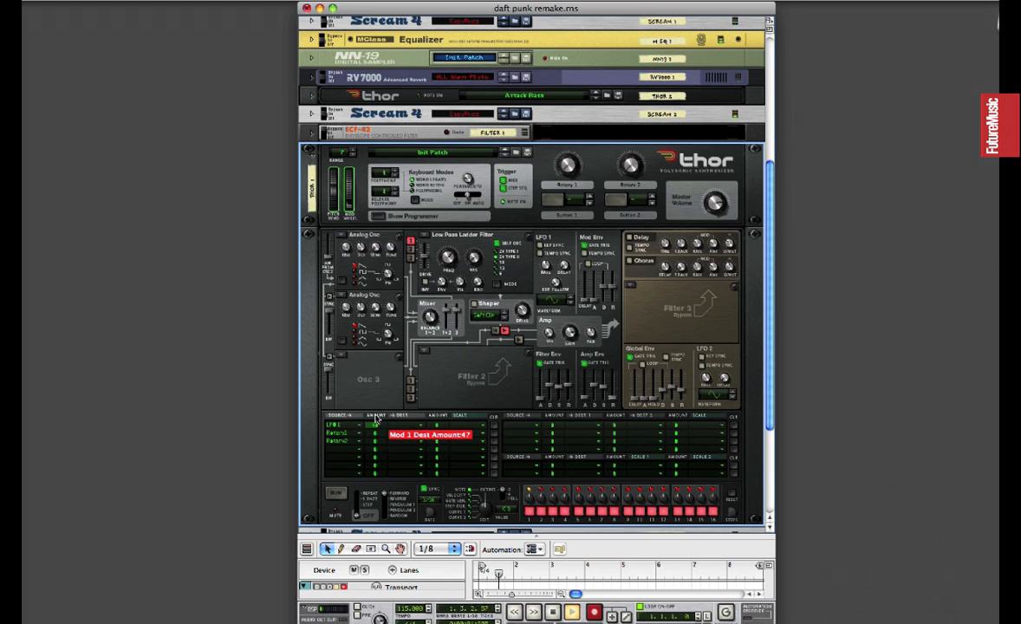
{"action": "mouse_move", "coordinate": [375, 438]}
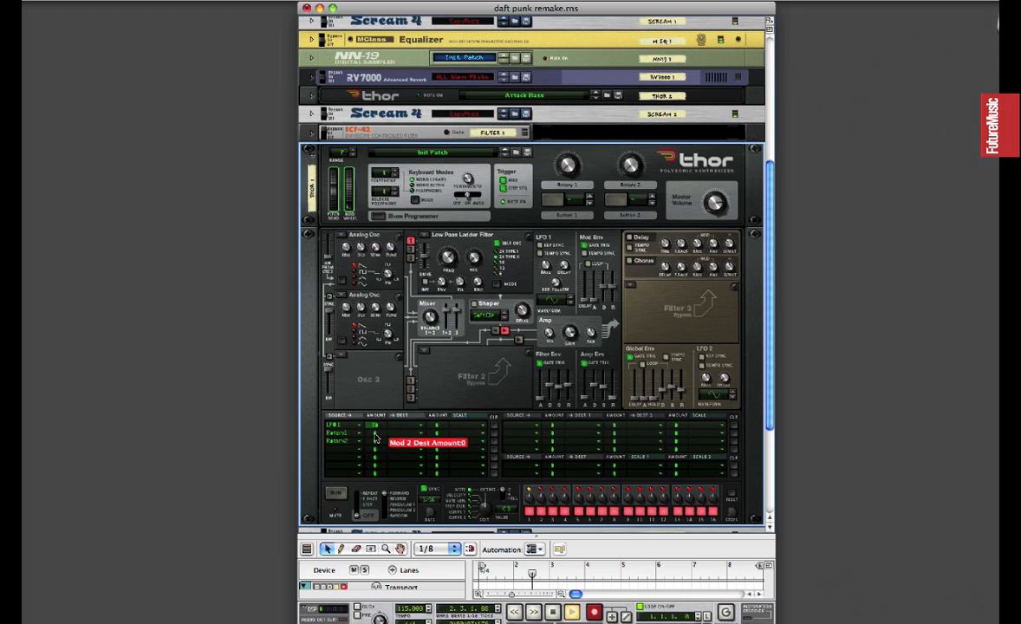
{"action": "left_click_drag", "start_coordinate": [375, 438], "coordinate": [376, 444]}
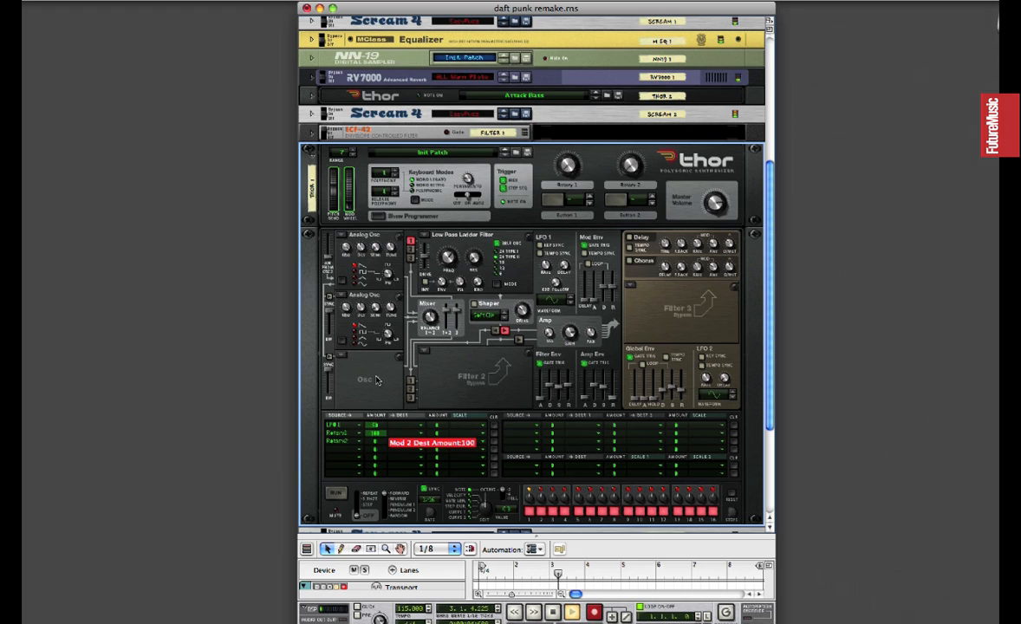
Set the three modulation destinations to Osc 1 Pitch, Filter 1 Frequency and Filter 2 Frequency.
{"action": "left_click", "coordinate": [421, 431]}
{"action": "mouse_move", "coordinate": [451, 445]}
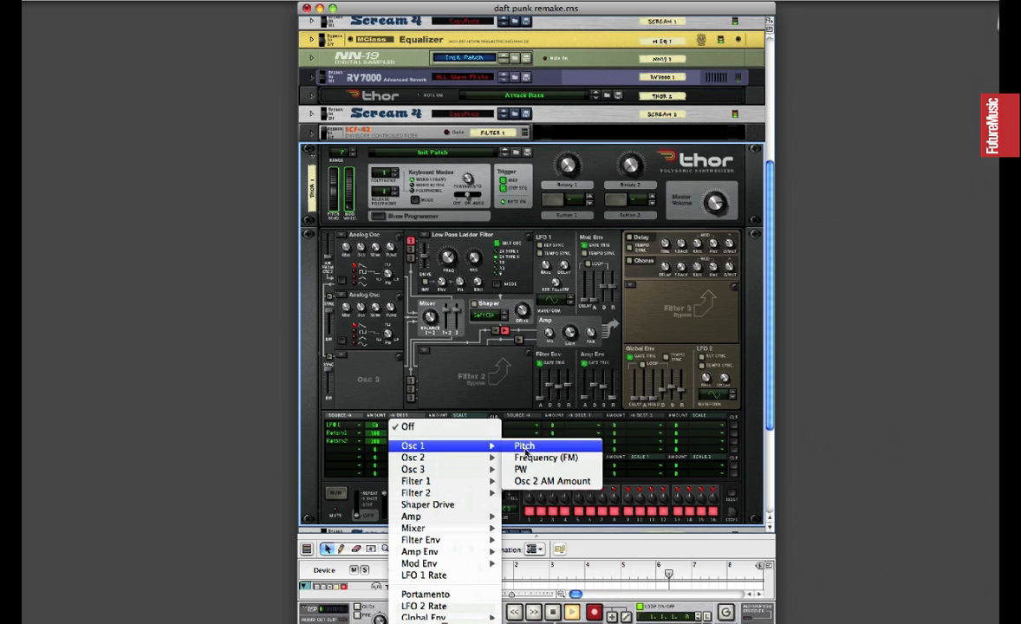
{"action": "left_click", "coordinate": [524, 449]}
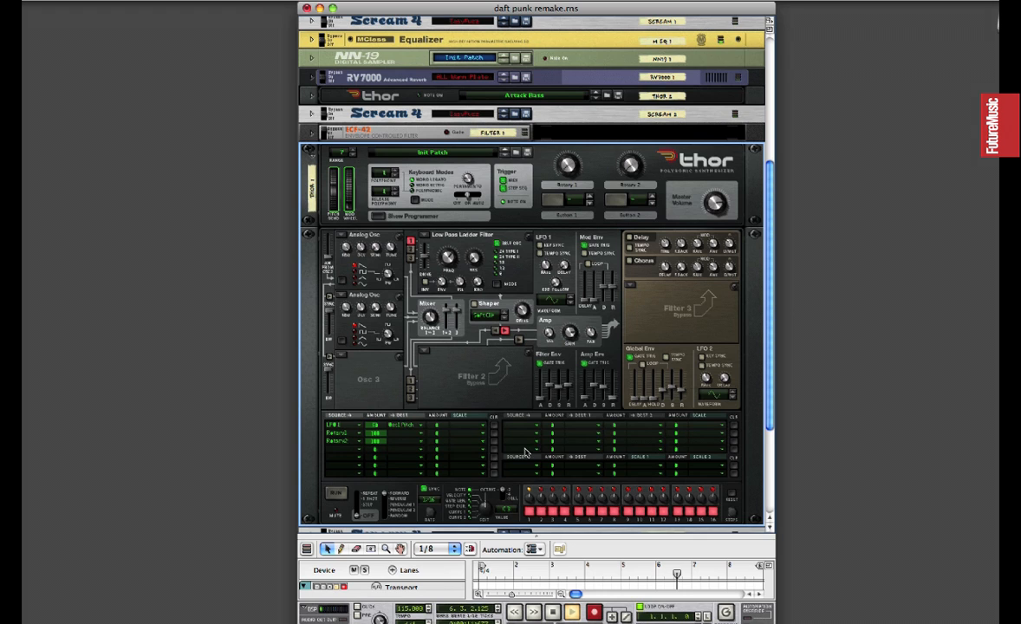
{"action": "left_click", "coordinate": [419, 435]}
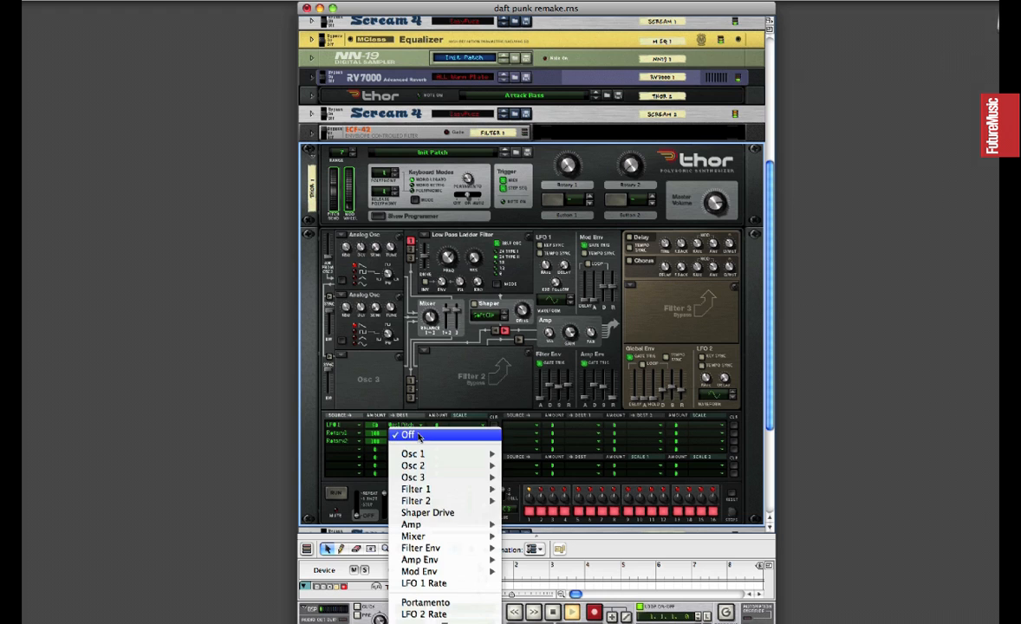
{"action": "mouse_move", "coordinate": [462, 491]}
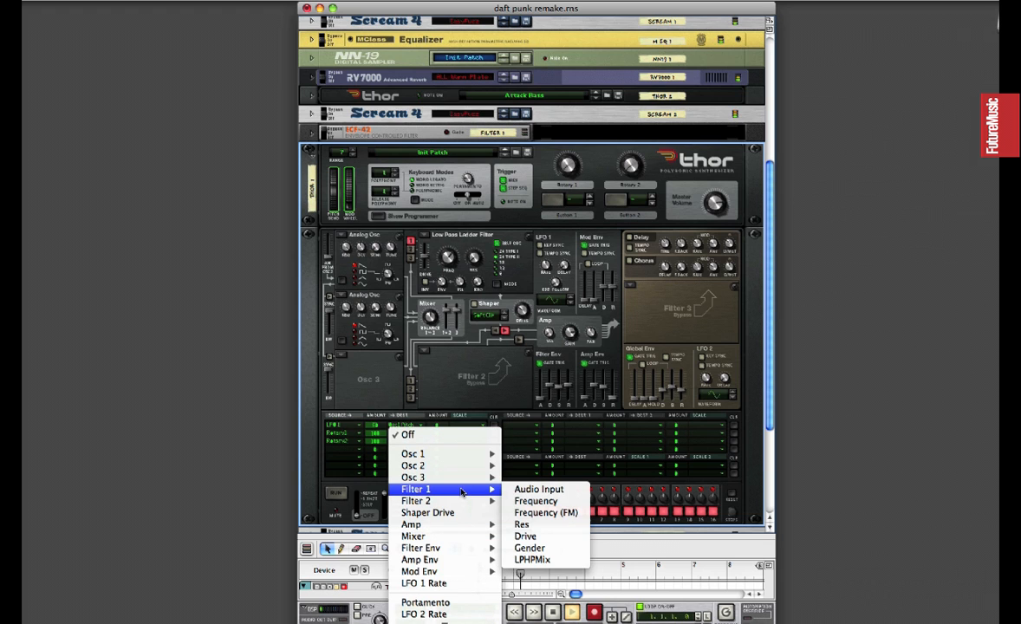
{"action": "left_click", "coordinate": [538, 501]}
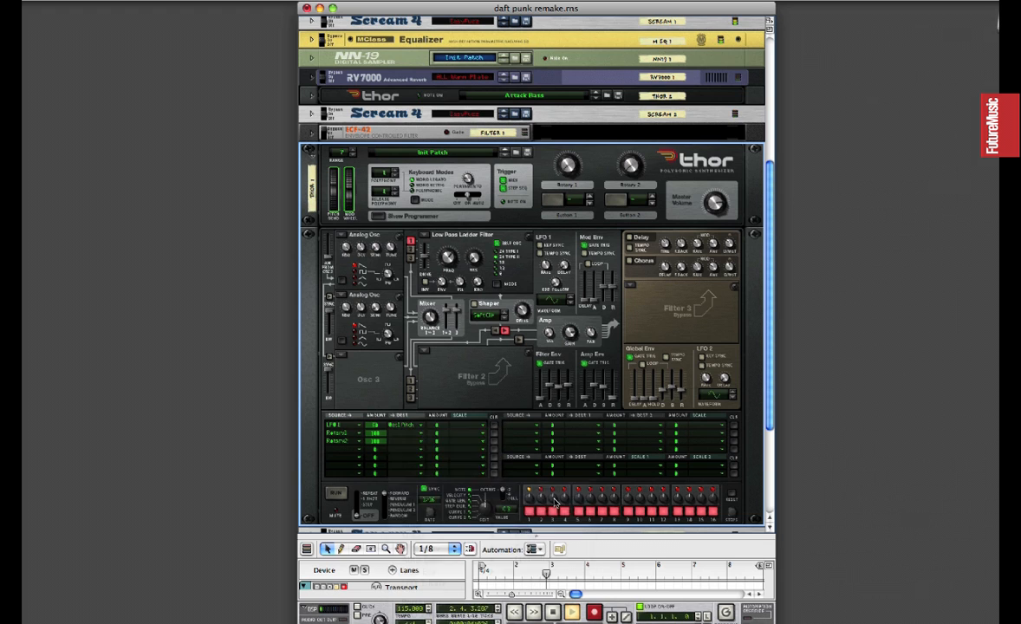
{"action": "left_click", "coordinate": [420, 447]}
{"action": "mouse_move", "coordinate": [473, 509]}
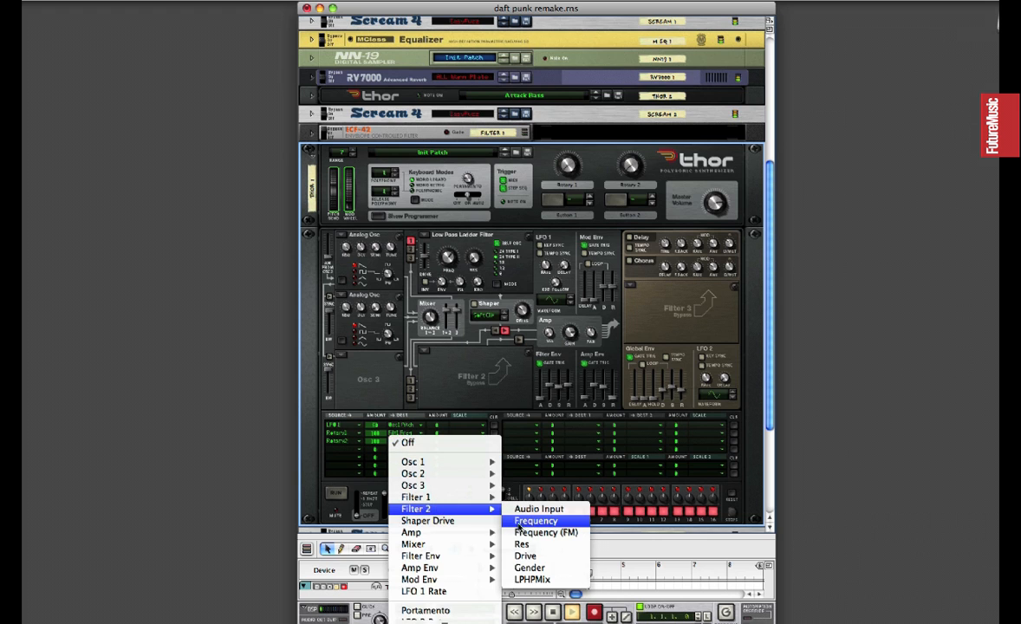
{"action": "left_click", "coordinate": [529, 521]}
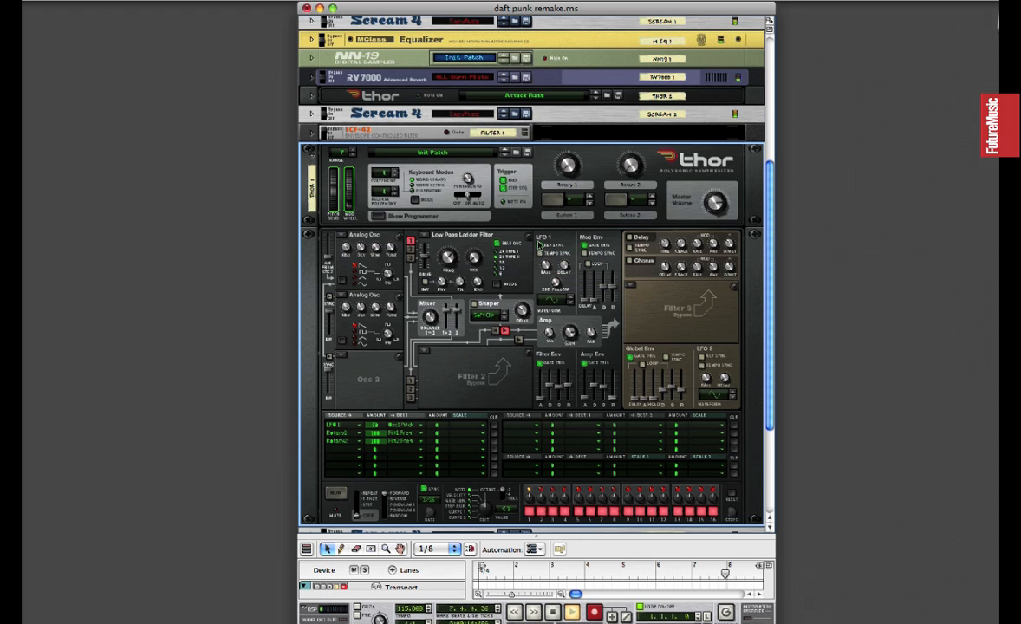
Enable tempo sync on LFO 1 and adjust its rate and delay.
{"action": "left_click", "coordinate": [540, 245]}
{"action": "left_click", "coordinate": [540, 253]}
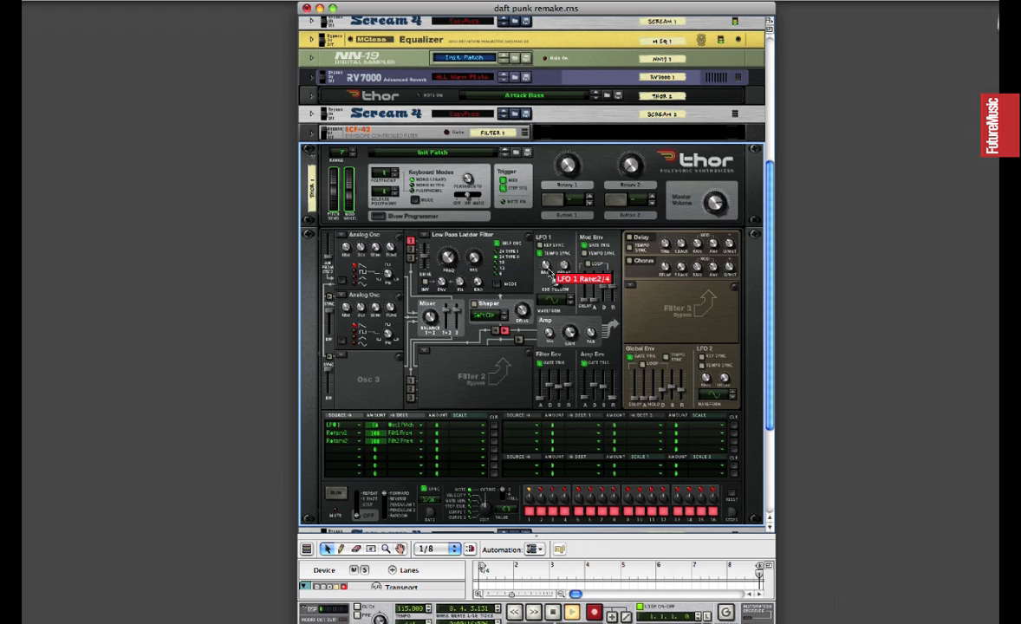
{"action": "left_click_drag", "start_coordinate": [546, 263], "coordinate": [546, 252]}
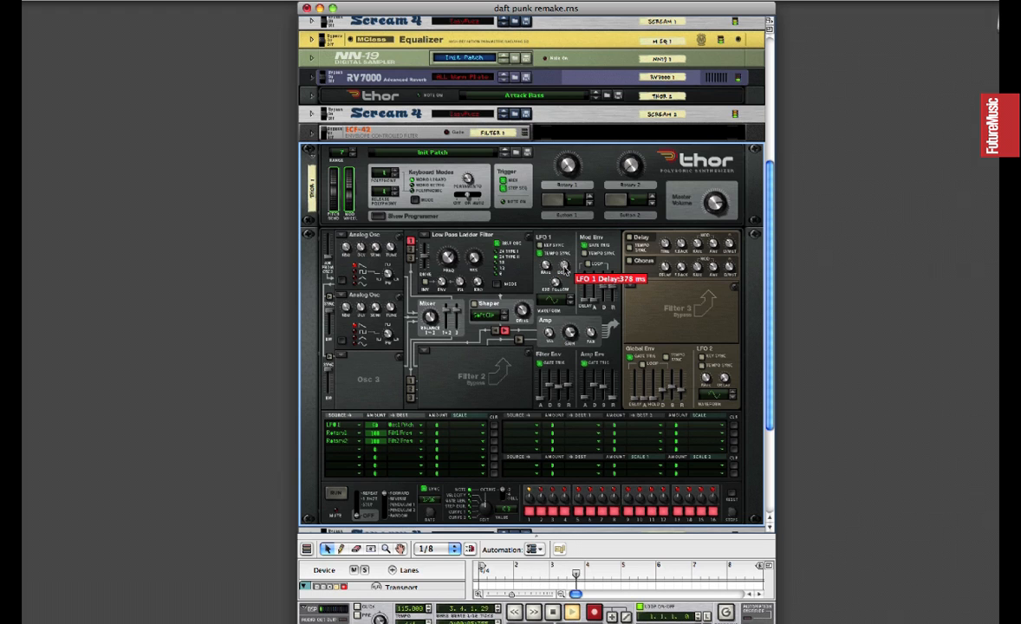
{"action": "left_click_drag", "start_coordinate": [564, 265], "coordinate": [564, 264]}
Load a Formant filter into the Filter 3 slot and move its X/Y point up from the bottom edge of the pad.
{"action": "left_click", "coordinate": [633, 287]}
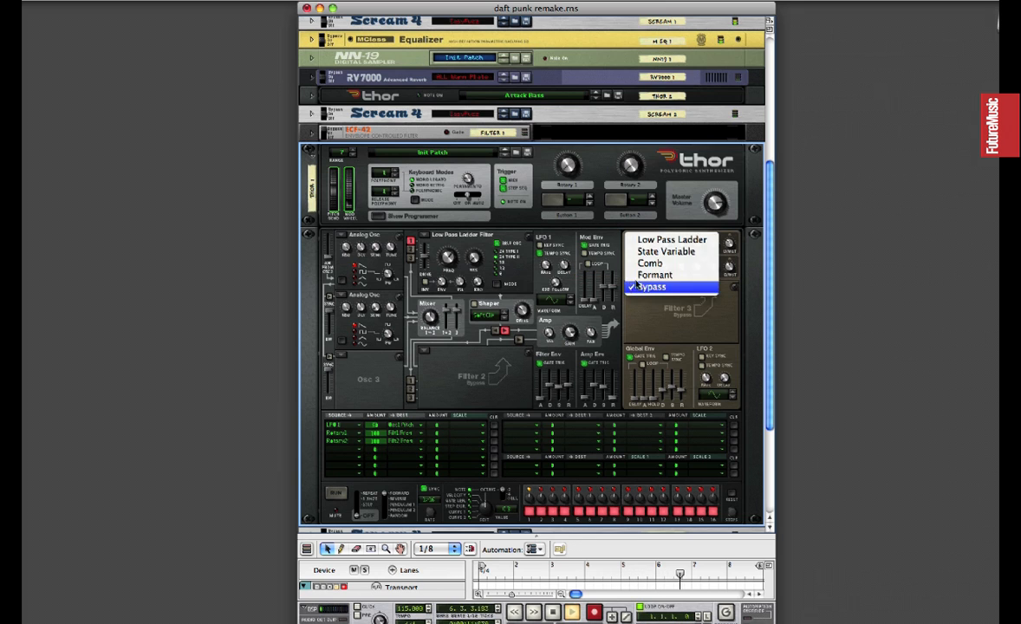
{"action": "left_click", "coordinate": [654, 274]}
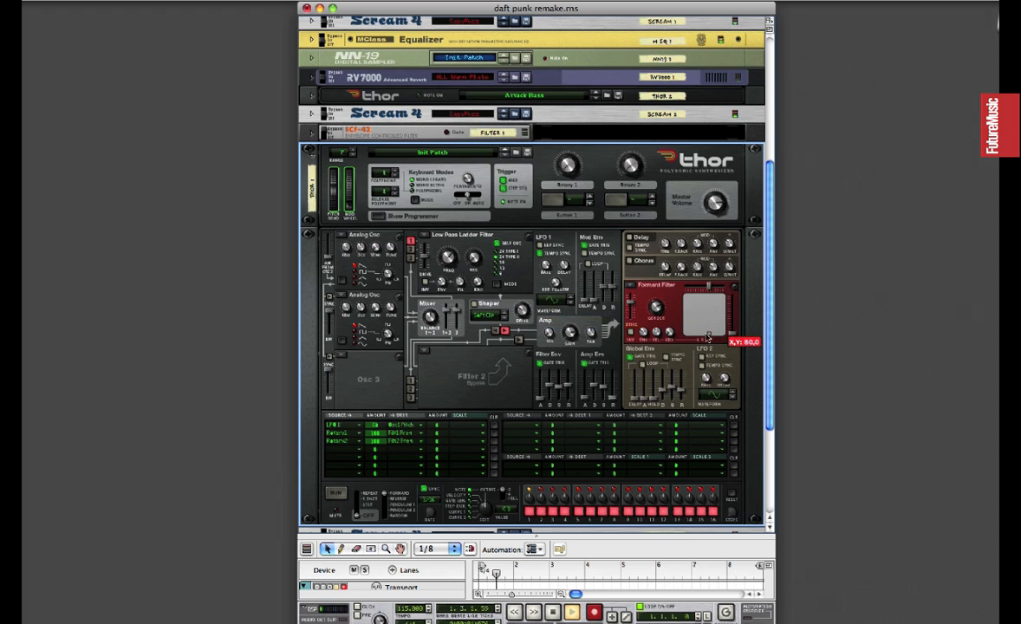
{"action": "left_click_drag", "start_coordinate": [708, 336], "coordinate": [713, 324]}
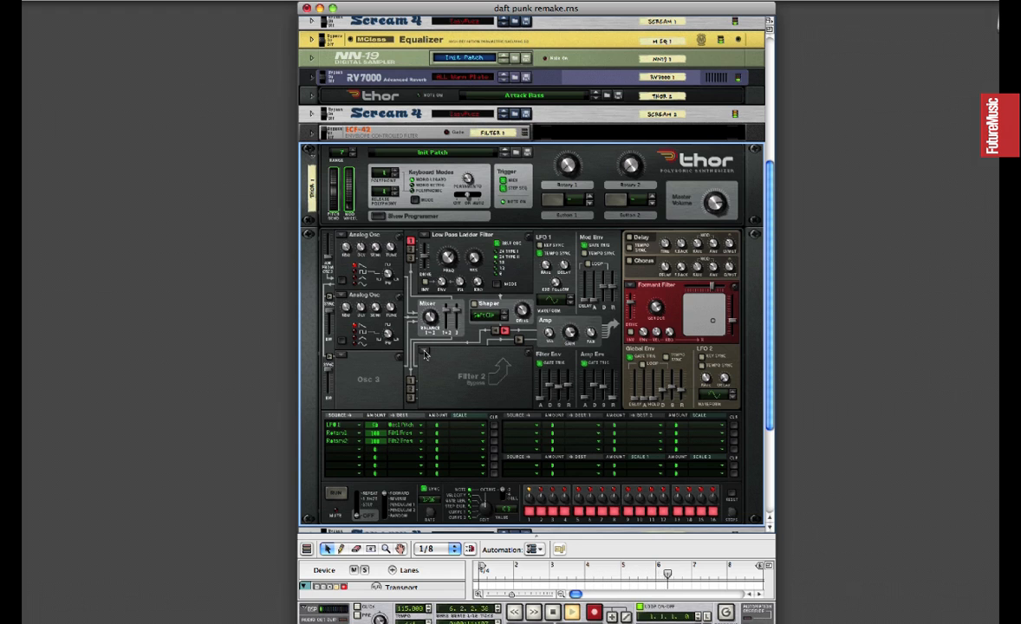
Route Osc 2 into the Low Pass Ladder filter and load a State Variable filter into the Filter 2 slot.
{"action": "mouse_move", "coordinate": [424, 260]}
{"action": "left_click_drag", "start_coordinate": [424, 260], "coordinate": [473, 246]}
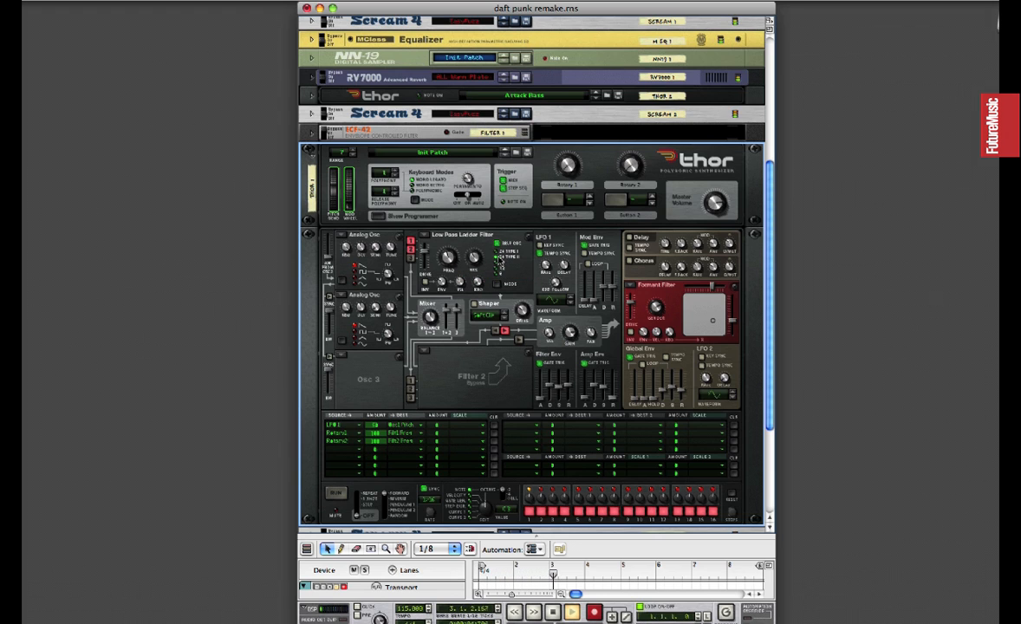
{"action": "left_click", "coordinate": [424, 354]}
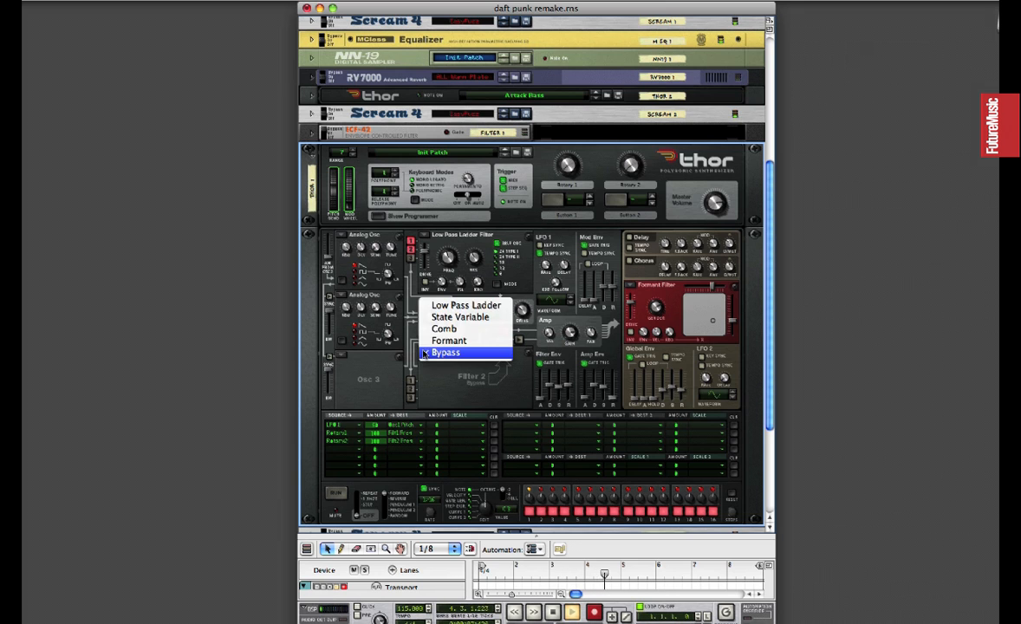
{"action": "left_click", "coordinate": [451, 317]}
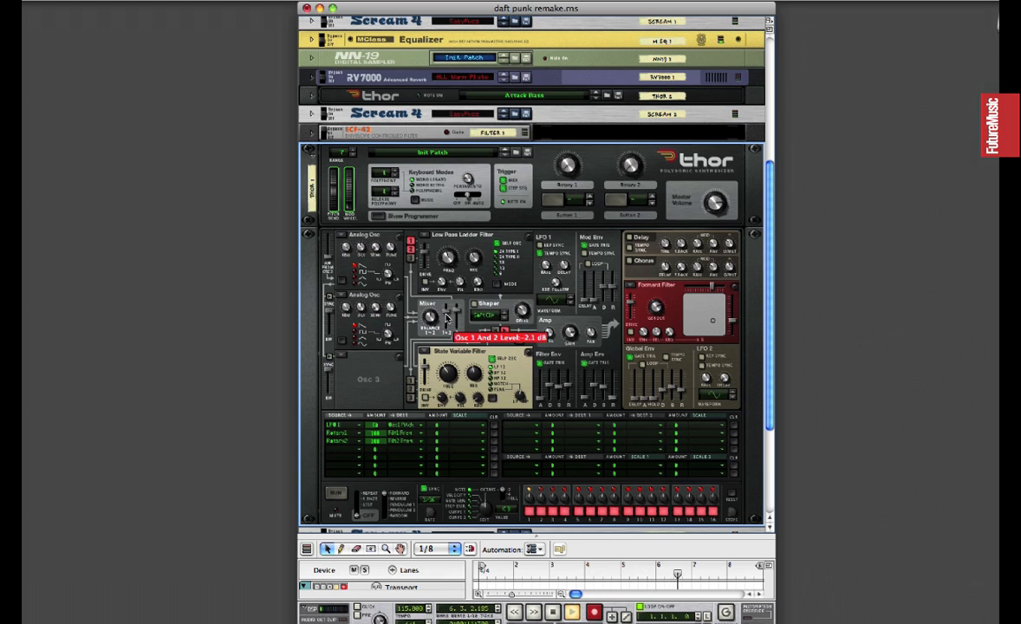
Adjust the Osc 1 and 2 mixer level and the second oscillator's pulse width, with oscillator sync enabled.
{"action": "left_click_drag", "start_coordinate": [429, 279], "coordinate": [433, 329]}
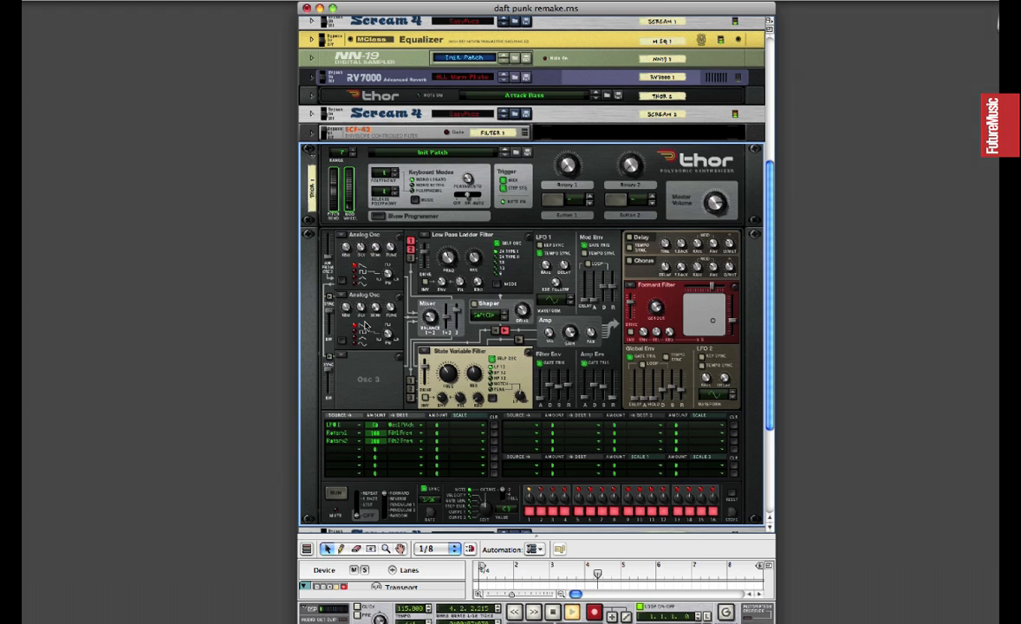
{"action": "mouse_move", "coordinate": [390, 326]}
{"action": "left_click_drag", "start_coordinate": [390, 326], "coordinate": [392, 319]}
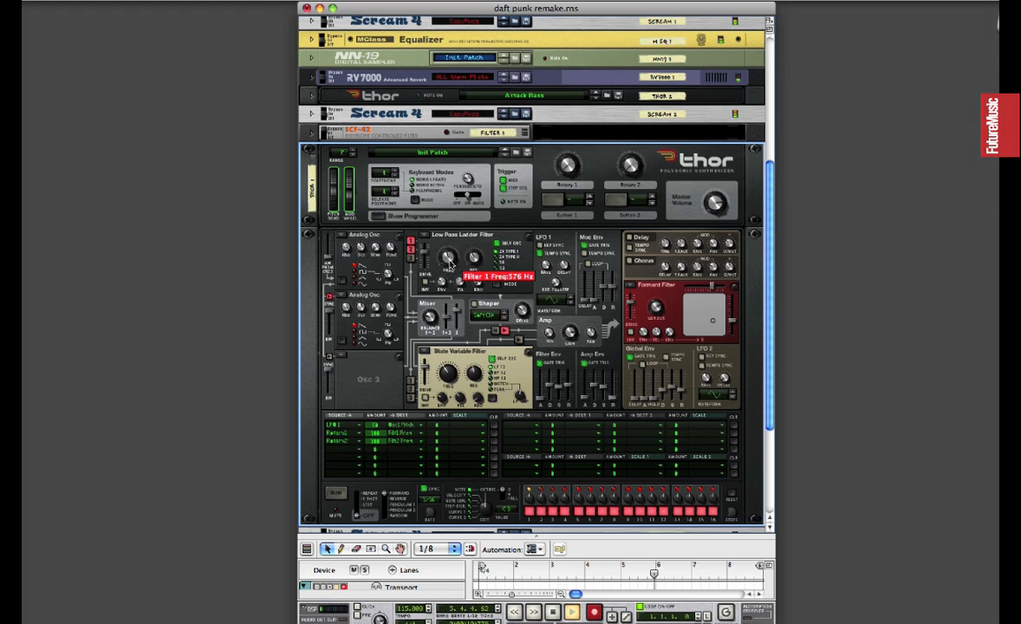
Set the frequency of Filter 1 to about 576 Hz and Filter 2 to about 387 Hz, and try the sweep with the rotary knobs.
{"action": "mouse_move", "coordinate": [448, 376]}
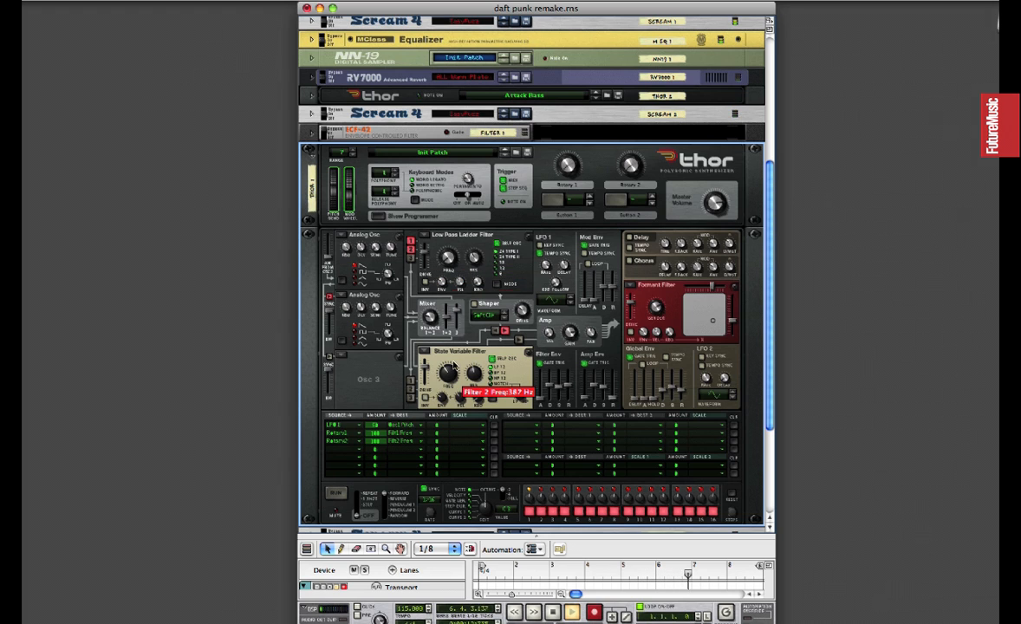
{"action": "mouse_move", "coordinate": [569, 172]}
{"action": "left_click_drag", "start_coordinate": [569, 172], "coordinate": [593, 159]}
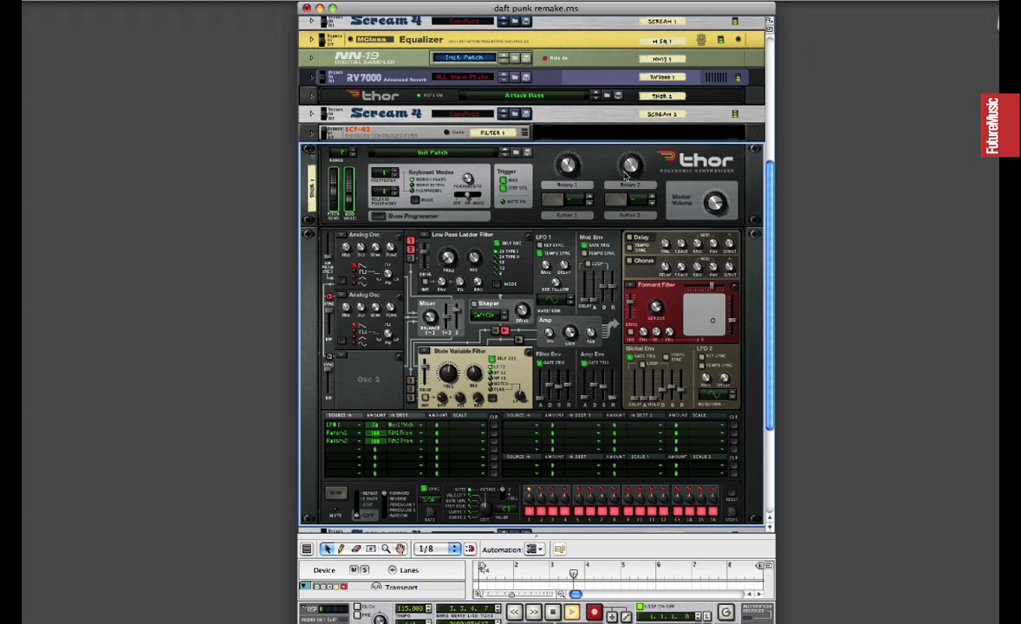
{"action": "mouse_move", "coordinate": [635, 175]}
Set Filter 1's envelope amount to about 33, and give Filter 2 an inverted envelope and a resonance of about 52.
{"action": "mouse_move", "coordinate": [463, 287]}
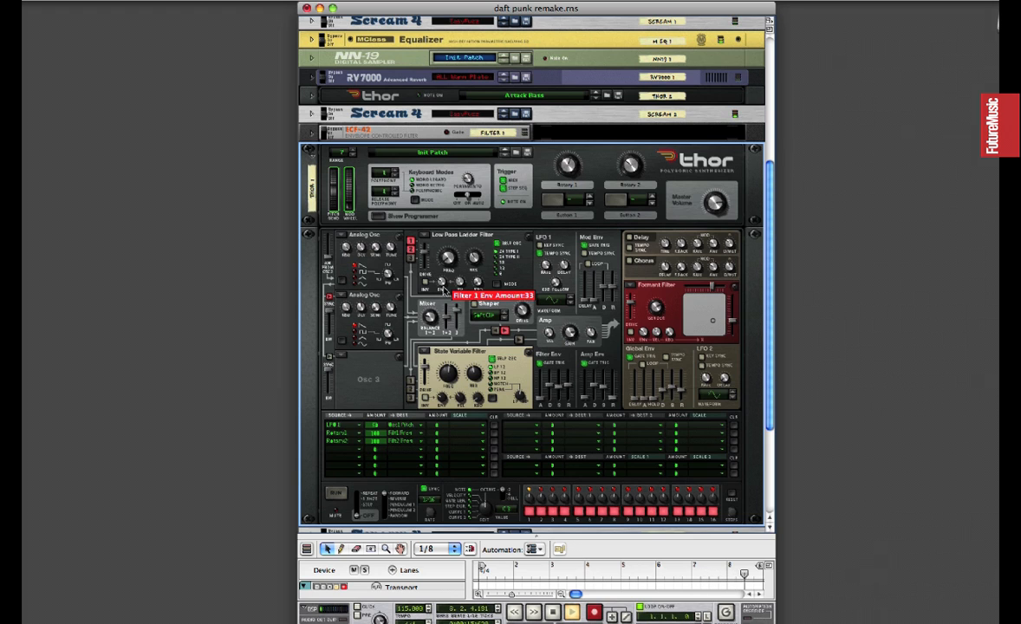
{"action": "mouse_move", "coordinate": [446, 318]}
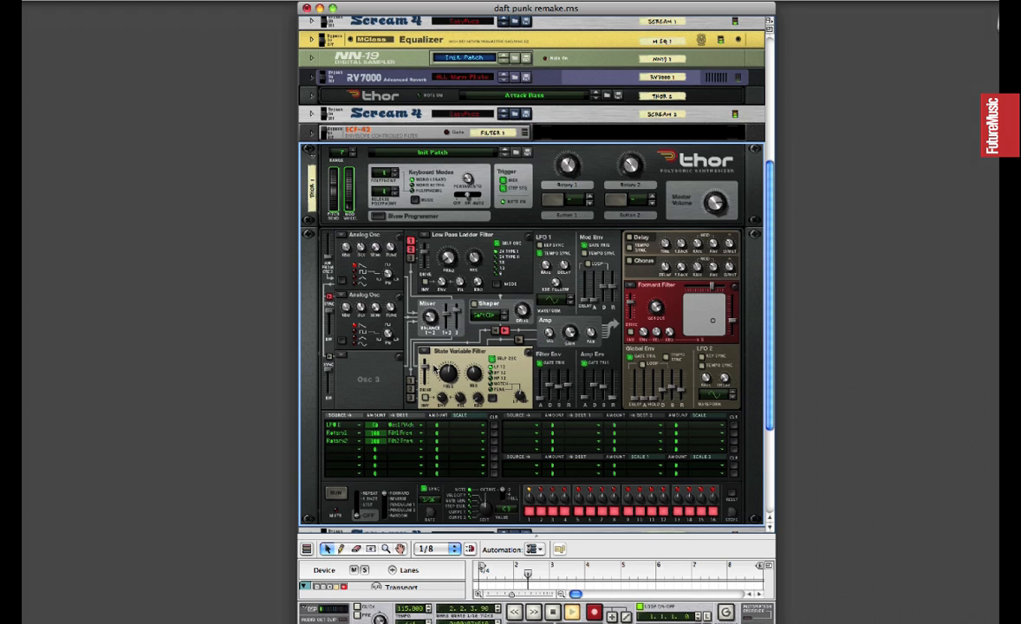
{"action": "mouse_move", "coordinate": [439, 401]}
{"action": "mouse_move", "coordinate": [483, 394]}
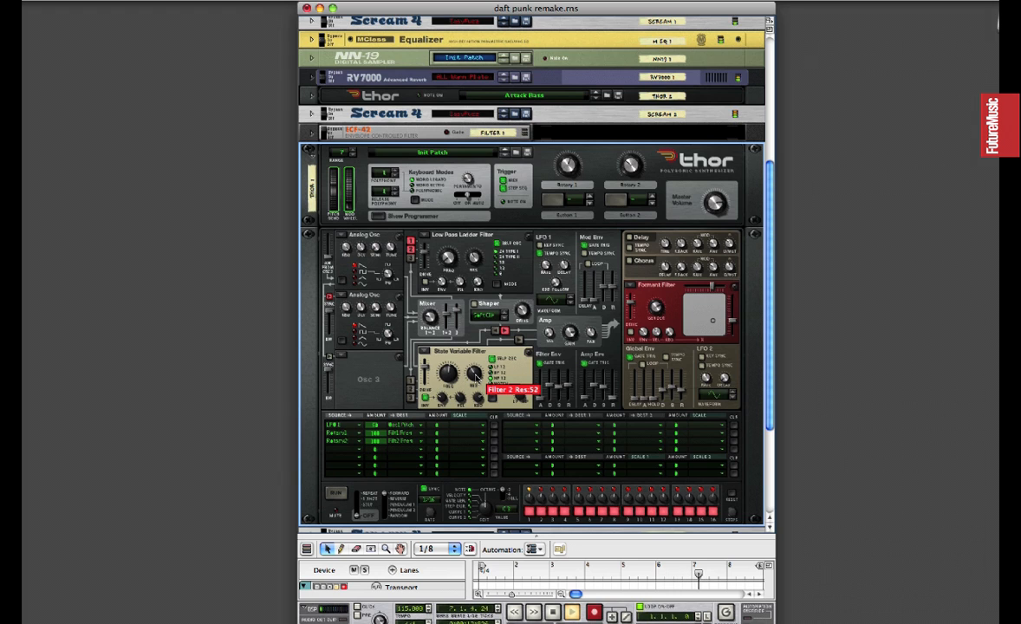
Shape the filter and amp envelopes and shorten the release of the global envelope.
{"action": "mouse_move", "coordinate": [523, 398]}
{"action": "left_click_drag", "start_coordinate": [524, 398], "coordinate": [559, 392]}
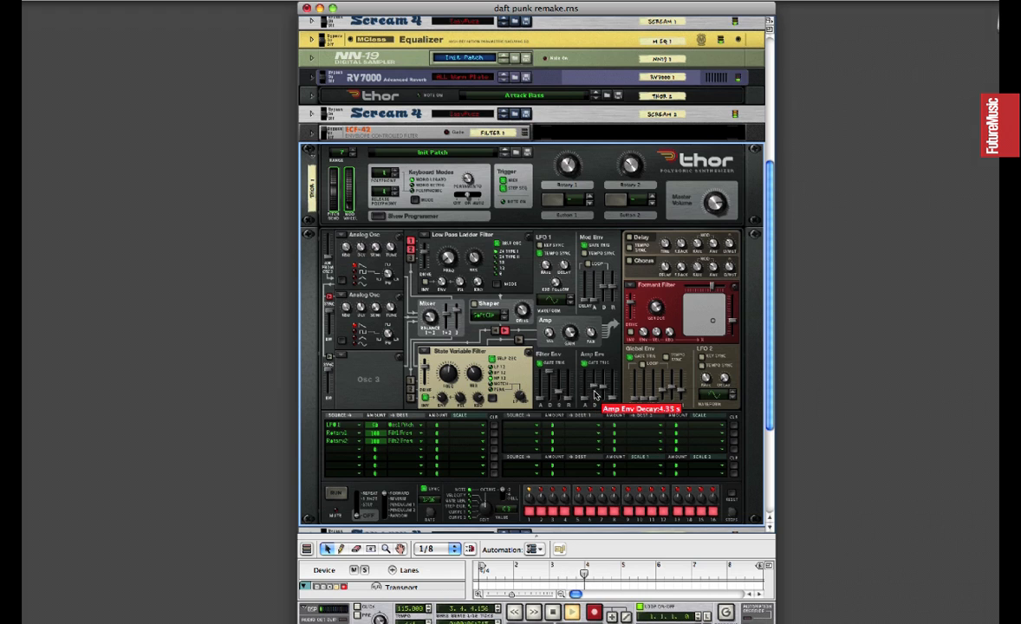
{"action": "left_click_drag", "start_coordinate": [604, 392], "coordinate": [601, 344]}
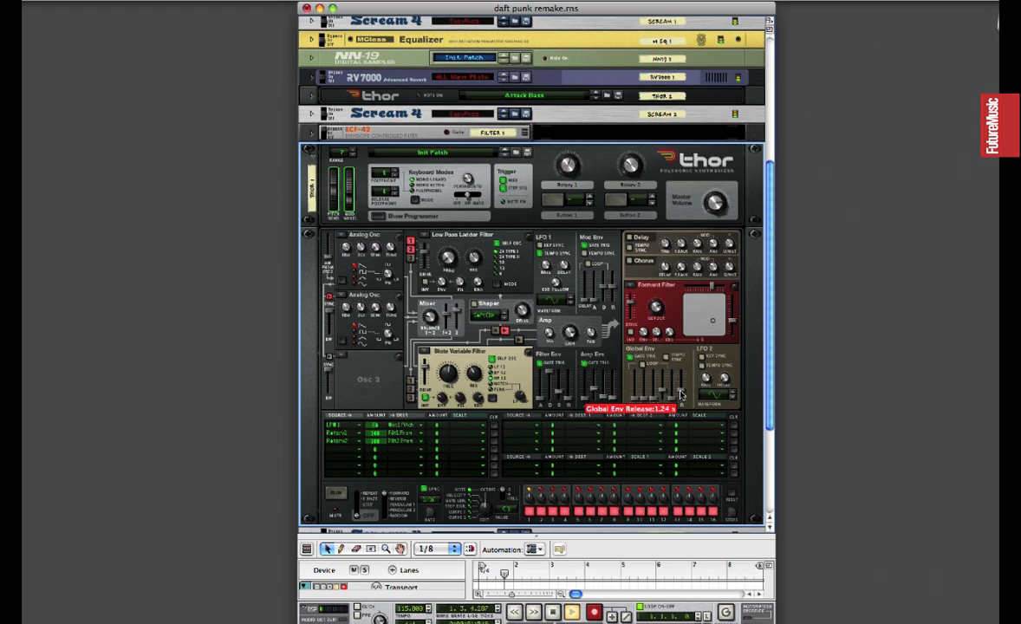
{"action": "left_click_drag", "start_coordinate": [681, 395], "coordinate": [681, 397]}
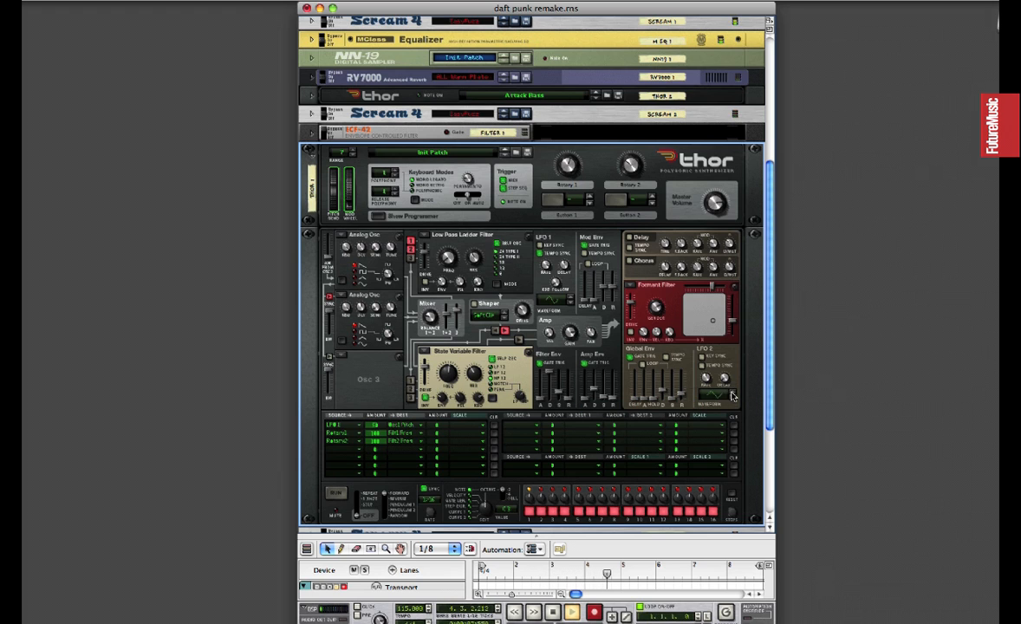
Adjust the LFO 2 rate and set the LFO 1 delay to about 787 ms.
{"action": "left_click_drag", "start_coordinate": [707, 381], "coordinate": [707, 390]}
{"action": "left_click_drag", "start_coordinate": [565, 267], "coordinate": [563, 261]}
{"action": "left_click_drag", "start_coordinate": [566, 271], "coordinate": [563, 267]}
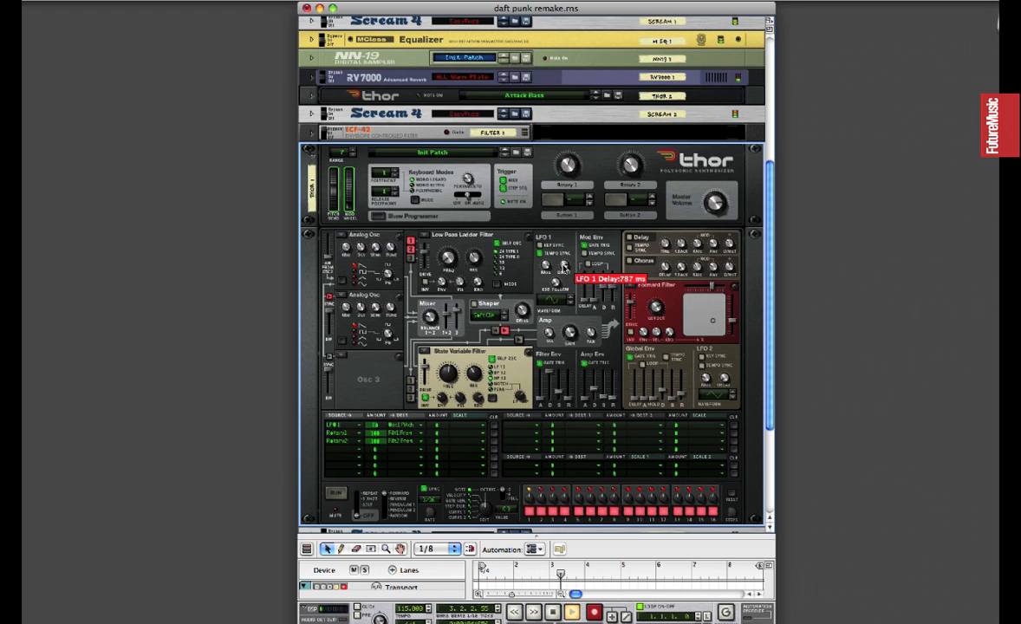
Adjust the keyboard follow amount of LFO 1.
{"action": "mouse_move", "coordinate": [556, 288]}
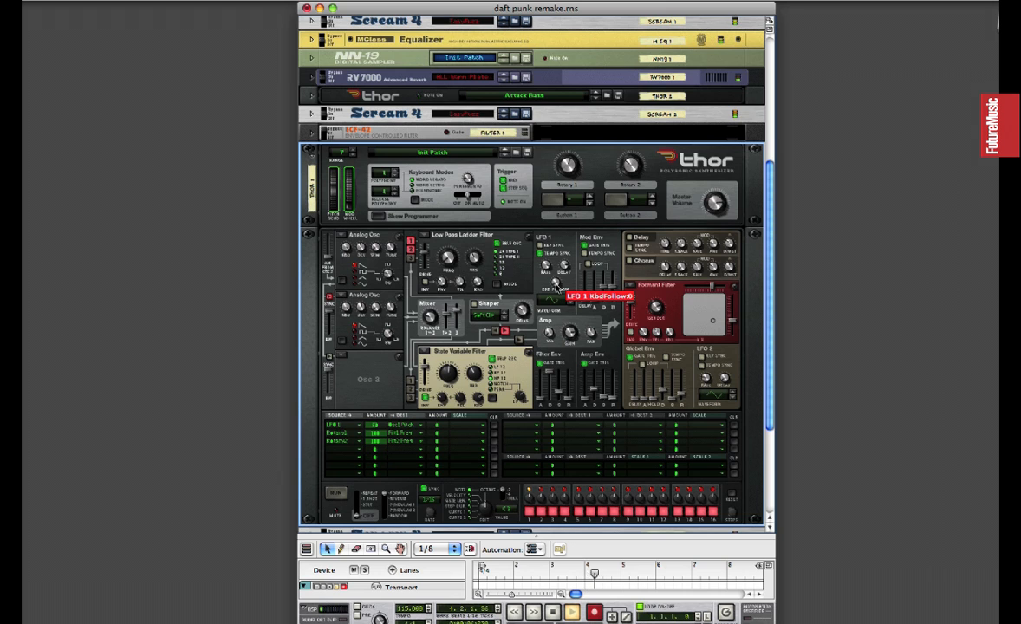
{"action": "left_click_drag", "start_coordinate": [557, 285], "coordinate": [561, 280]}
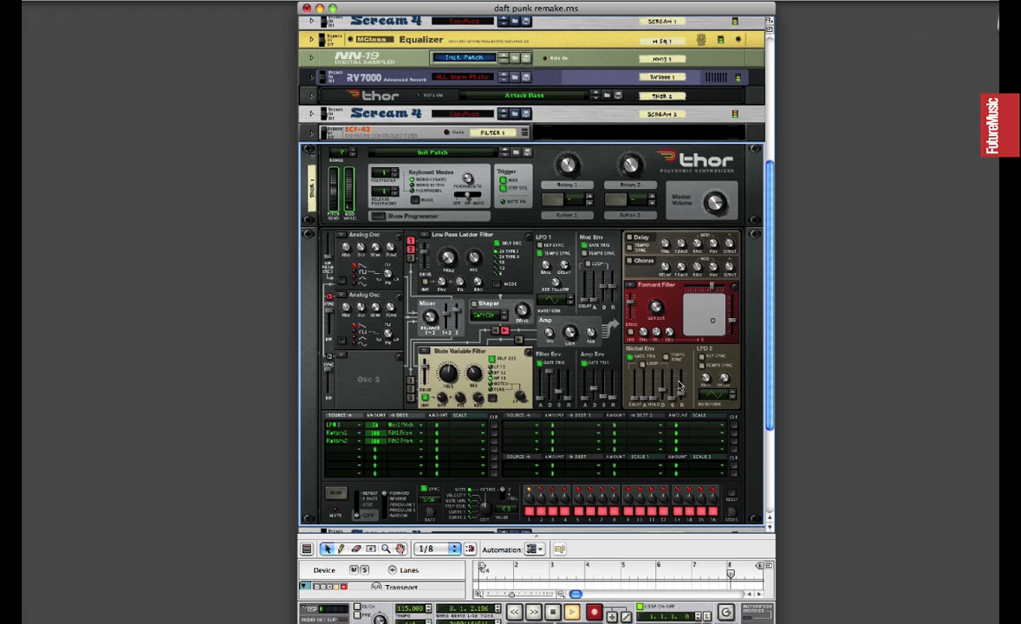
{"action": "mouse_move", "coordinate": [675, 384]}
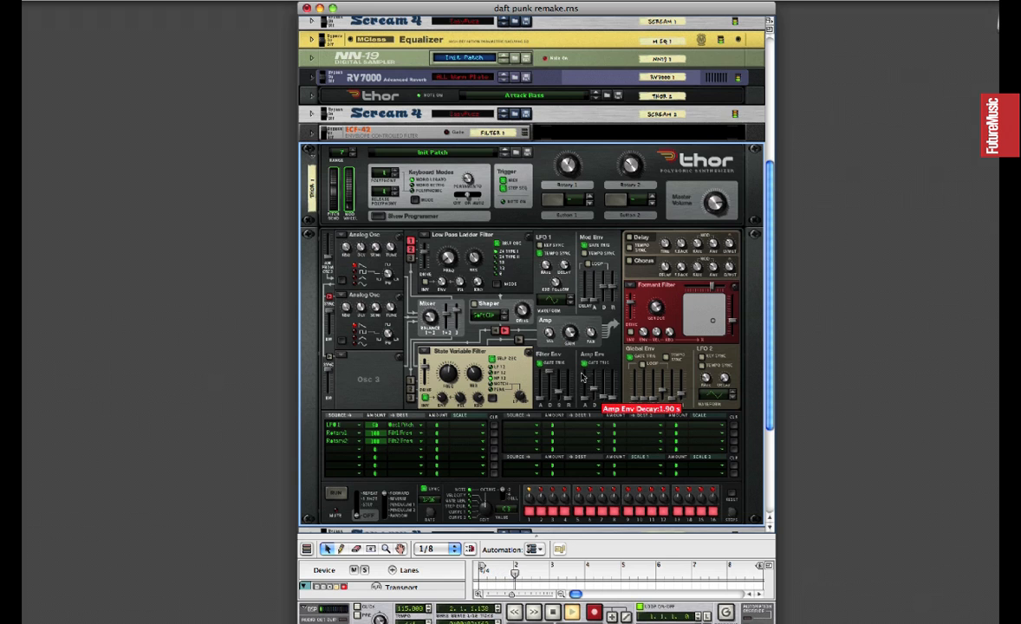
{"action": "mouse_move", "coordinate": [555, 375]}
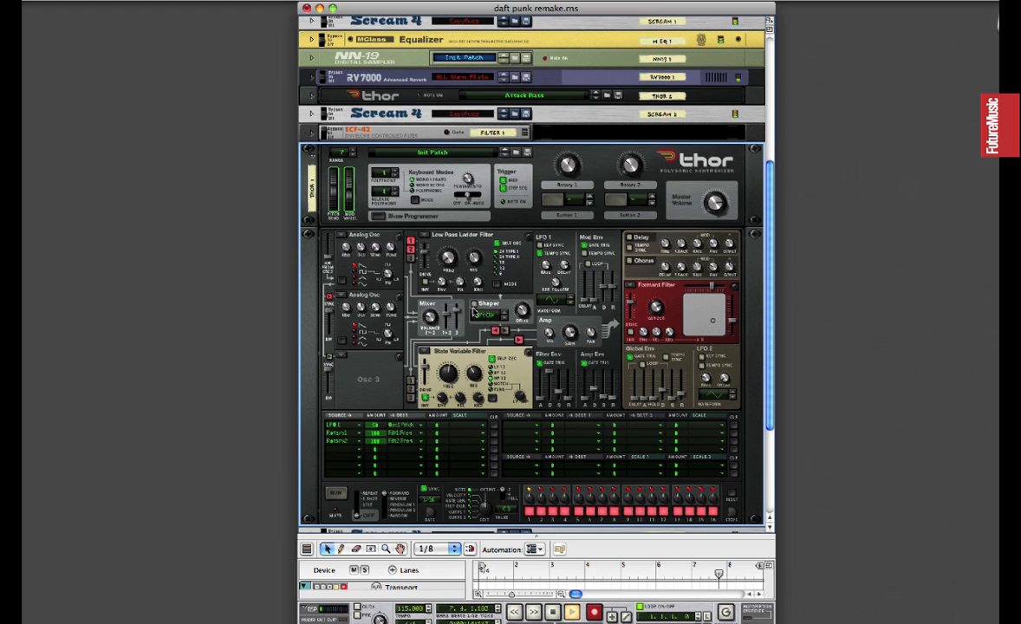
Fine-tune the oscillator balance in the mixer and shift the vowel position on the Formant Filter's X/Y pad.
{"action": "mouse_move", "coordinate": [431, 321]}
{"action": "left_mouse_down"}
{"action": "mouse_move", "coordinate": [438, 284]}
{"action": "mouse_move", "coordinate": [428, 345]}
{"action": "mouse_move", "coordinate": [433, 317]}
{"action": "left_mouse_up"}
{"action": "mouse_move", "coordinate": [716, 321]}
{"action": "left_mouse_down"}
{"action": "mouse_move", "coordinate": [696, 324]}
{"action": "mouse_move", "coordinate": [688, 303]}
{"action": "mouse_move", "coordinate": [706, 332]}
{"action": "mouse_move", "coordinate": [726, 328]}
{"action": "mouse_move", "coordinate": [713, 324]}
{"action": "left_mouse_up"}
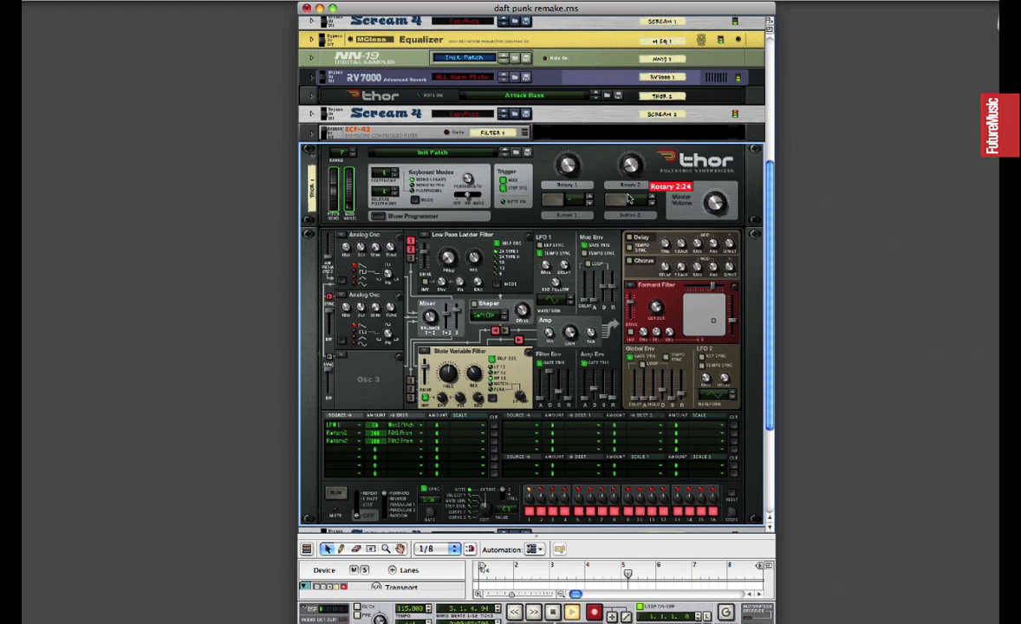
Try the filter sweep with Rotary 1 and Rotary 2, and lower the filter envelope's sustain to about -20.4 dB.
{"action": "left_click_drag", "start_coordinate": [571, 167], "coordinate": [568, 179]}
{"action": "left_click_drag", "start_coordinate": [628, 167], "coordinate": [628, 172]}
{"action": "left_click_drag", "start_coordinate": [559, 381], "coordinate": [559, 392]}
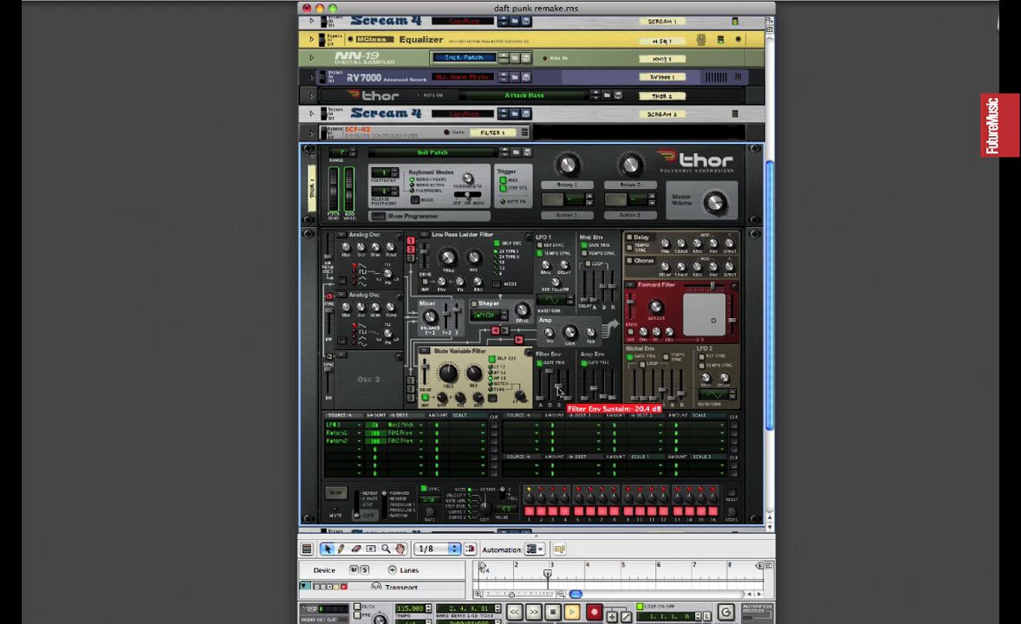